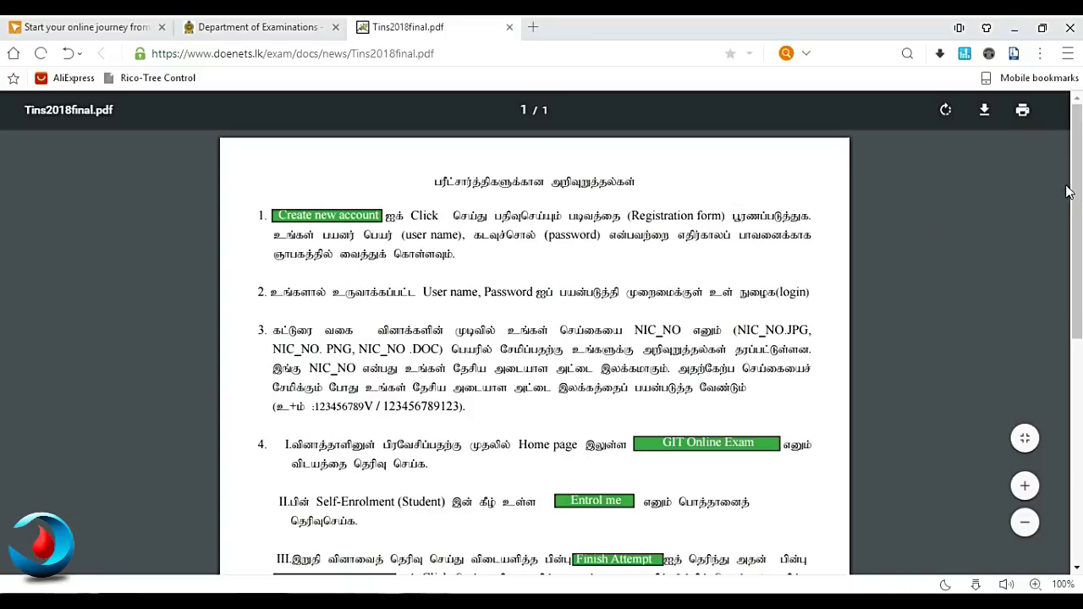
- Read through the Tamil candidate instructions in Tins2018final.pdf, then close the PDF tab
left_click_drag(1078, 176, 1078, 189)
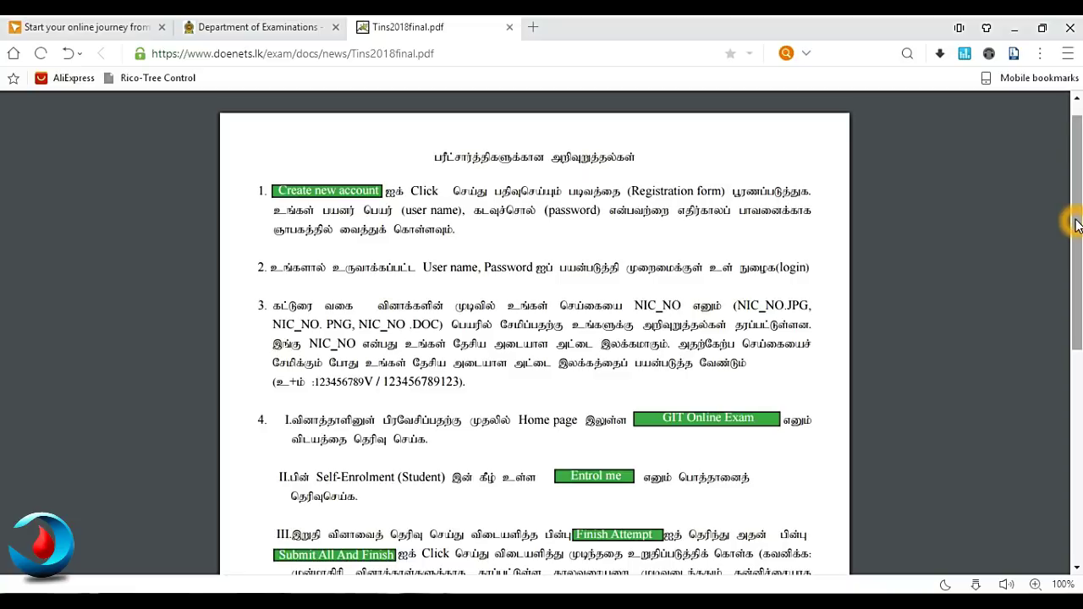
left_click_drag(1075, 223, 947, 120)
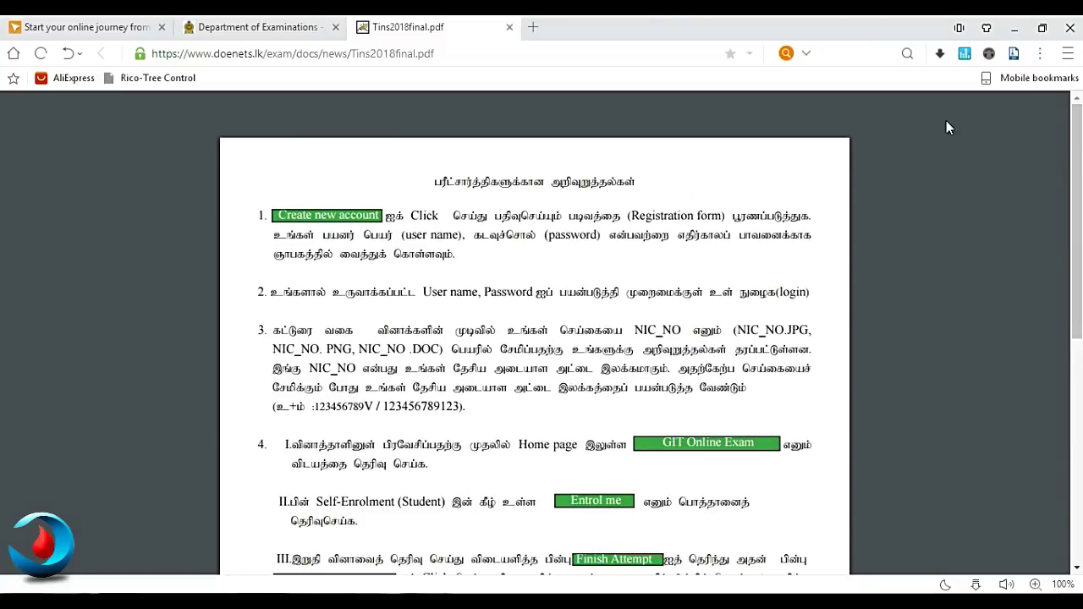
left_click(509, 27)
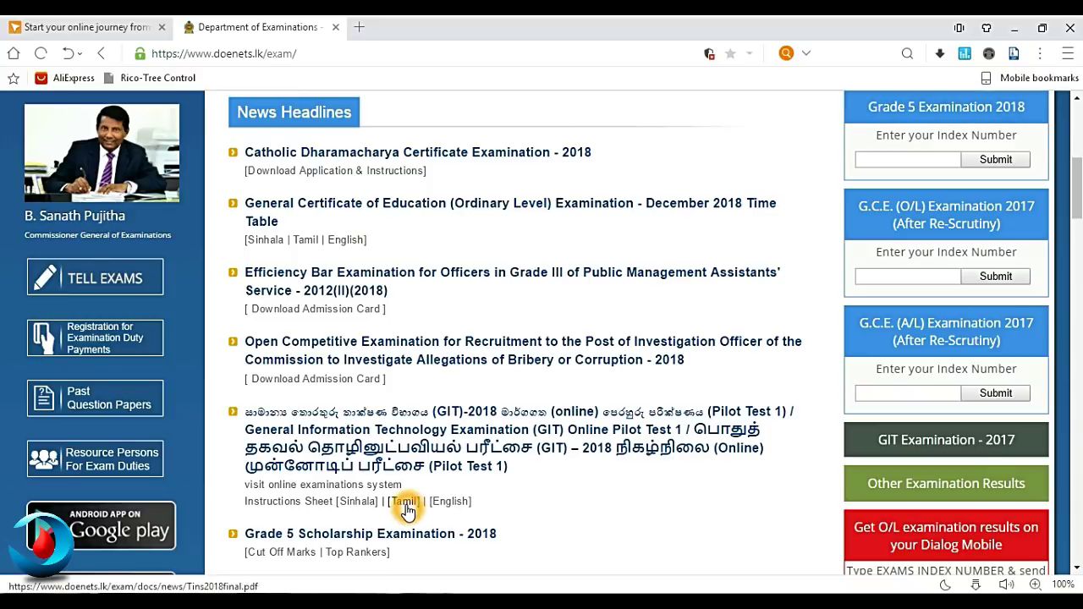
- Go to the Online Examinations System from the GIT 2018 headline and start a new account registration
left_click(347, 488)
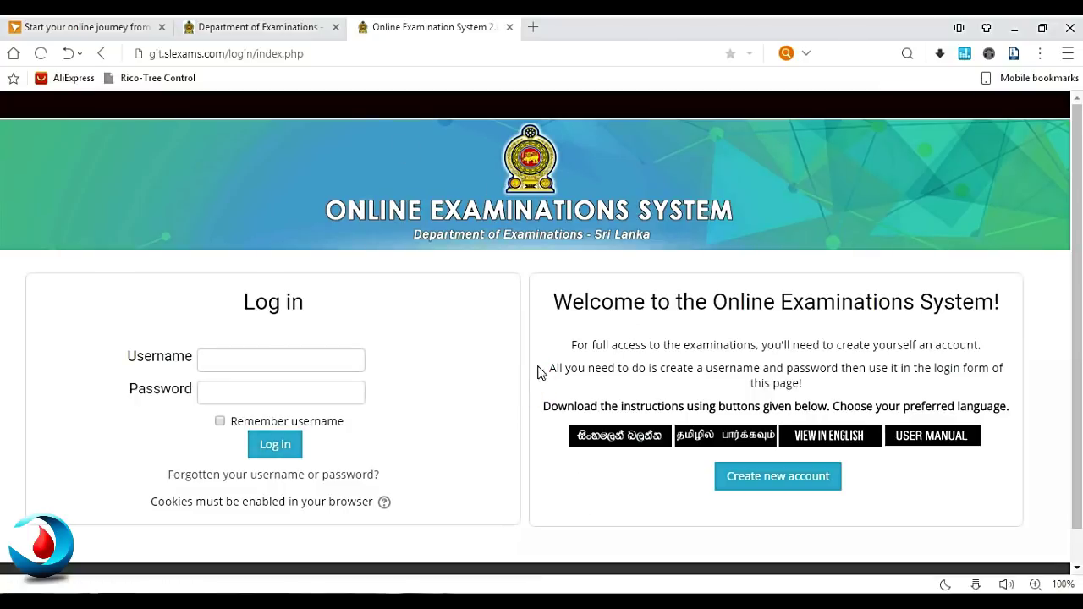
left_click(498, 326)
left_click(292, 364)
left_click(761, 483)
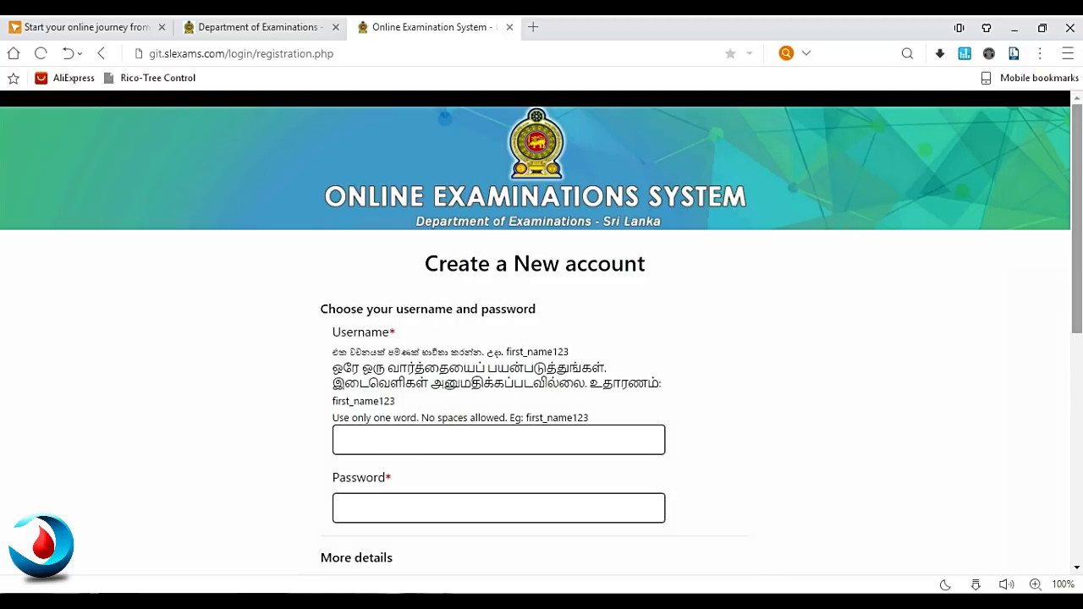
left_click_drag(1079, 218, 1074, 292)
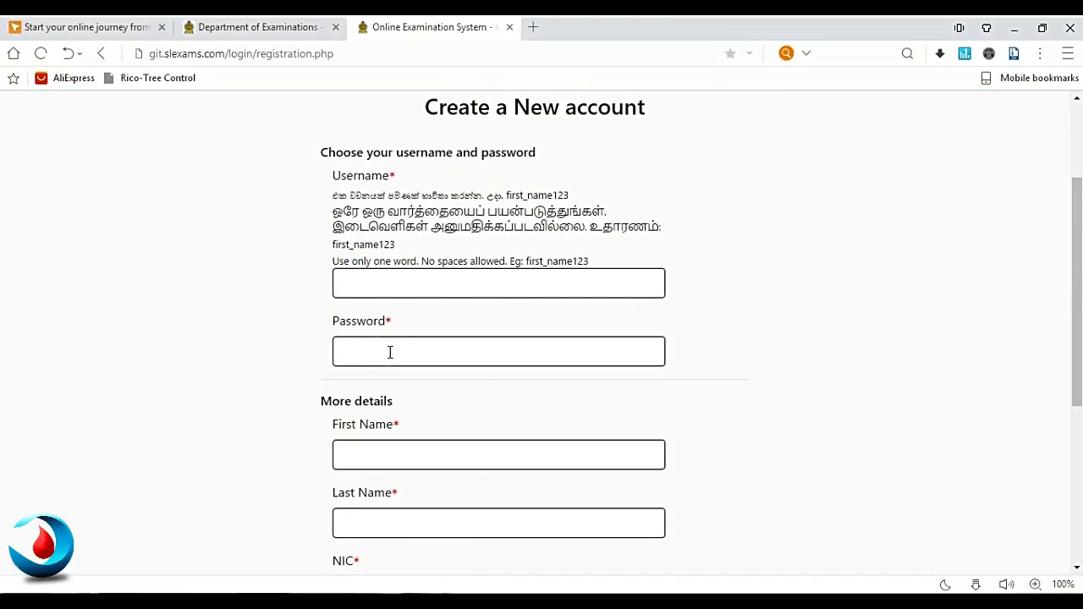
left_click(527, 365)
left_click_drag(1077, 220, 1069, 339)
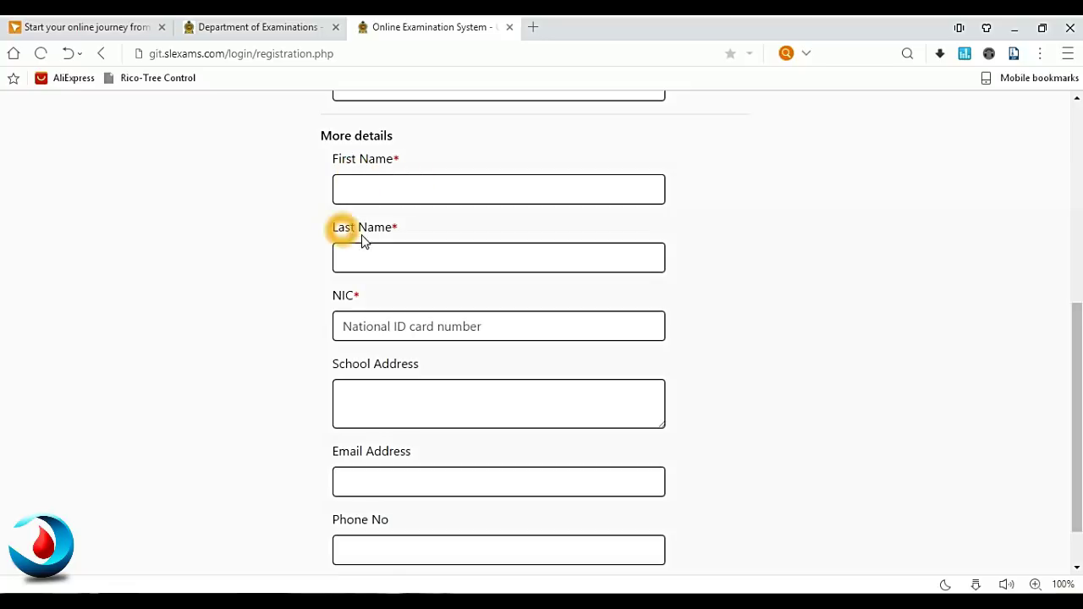
left_click(373, 185)
left_click(423, 282)
left_click(324, 314)
left_click(412, 408)
left_click(347, 457)
left_click(436, 485)
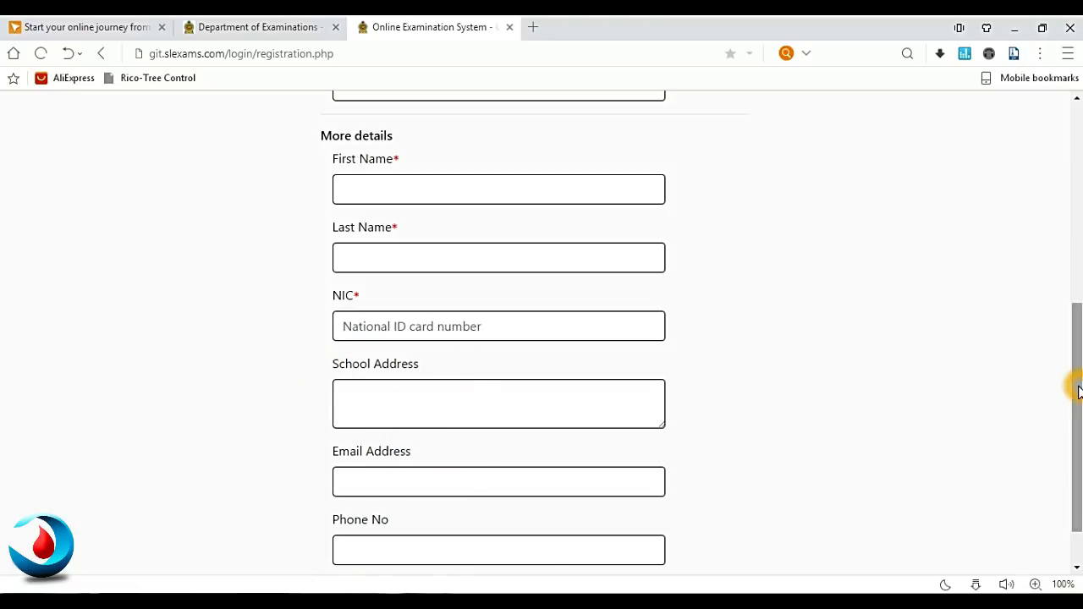
scroll(1082, 397, "down", 1)
left_click(354, 471)
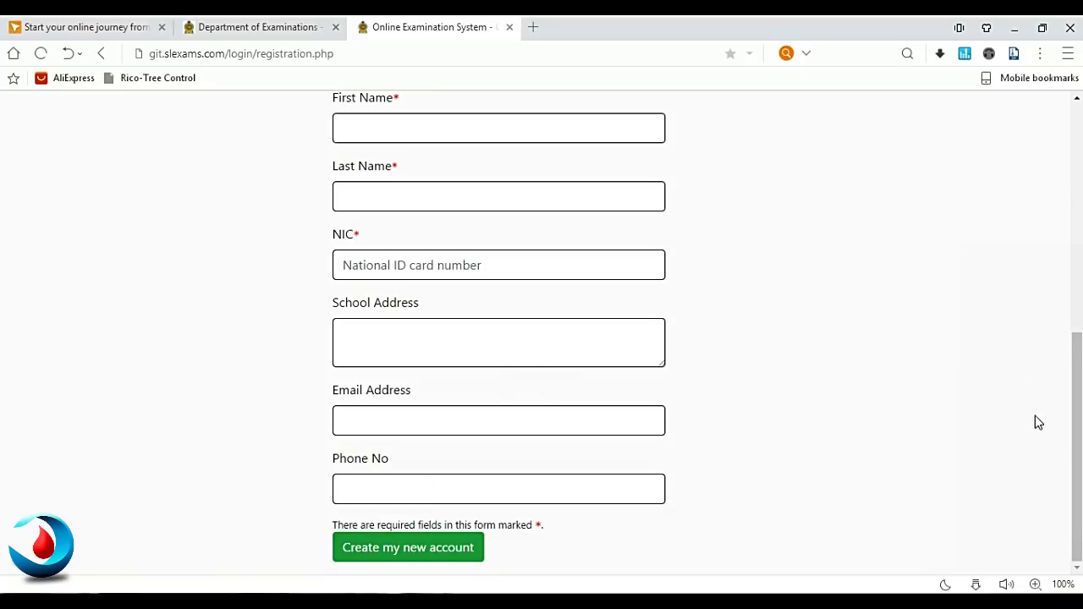
left_click(1076, 458)
scroll(1075, 454, "up", 5)
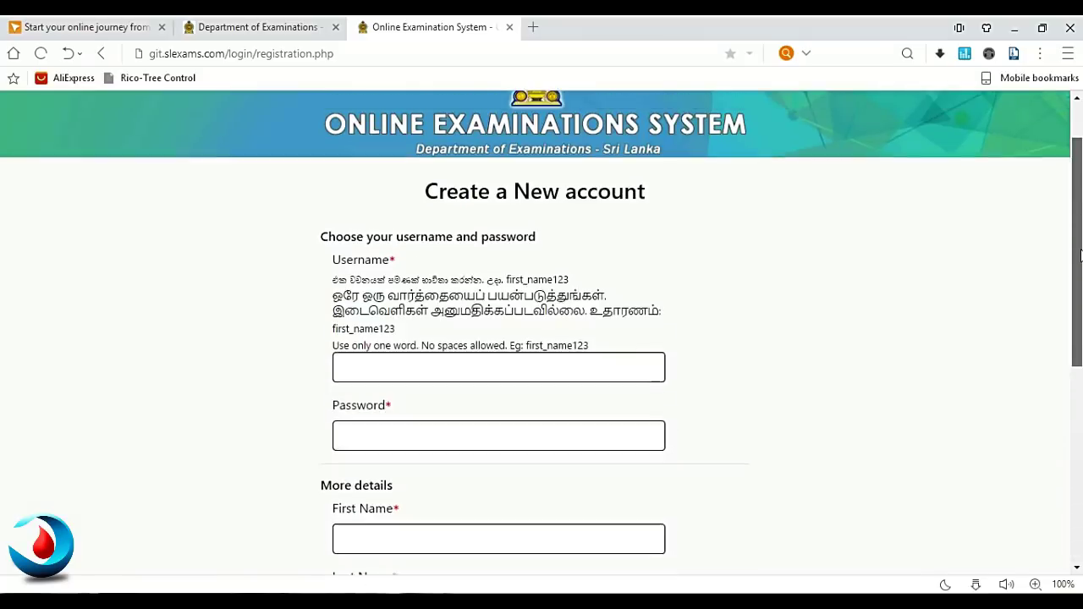
left_click(447, 440)
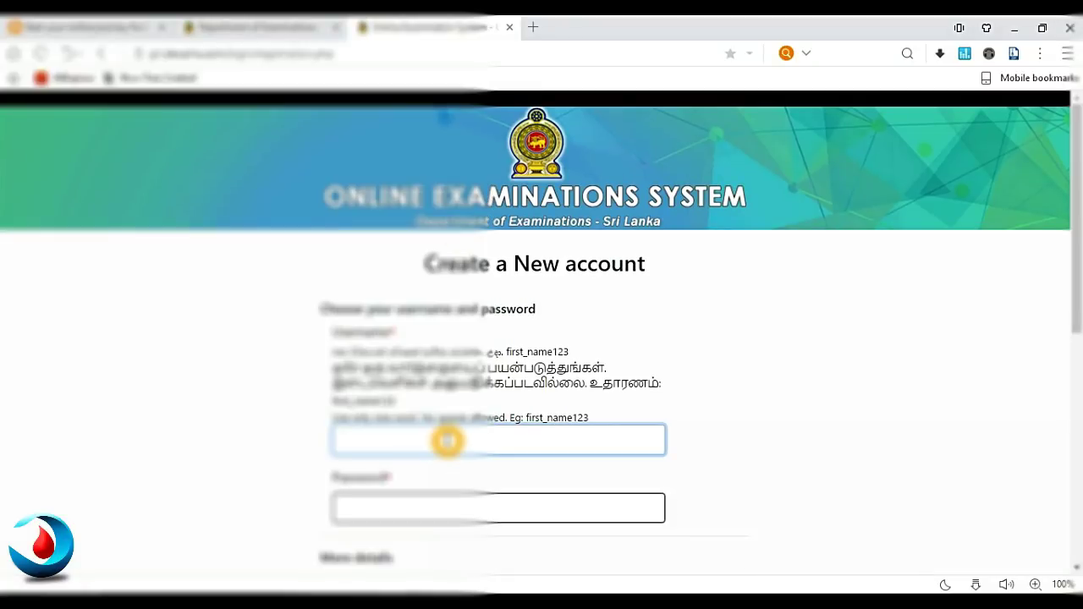
- Enter the chosen username and the account password, clearing and retyping the password
left_click(372, 509)
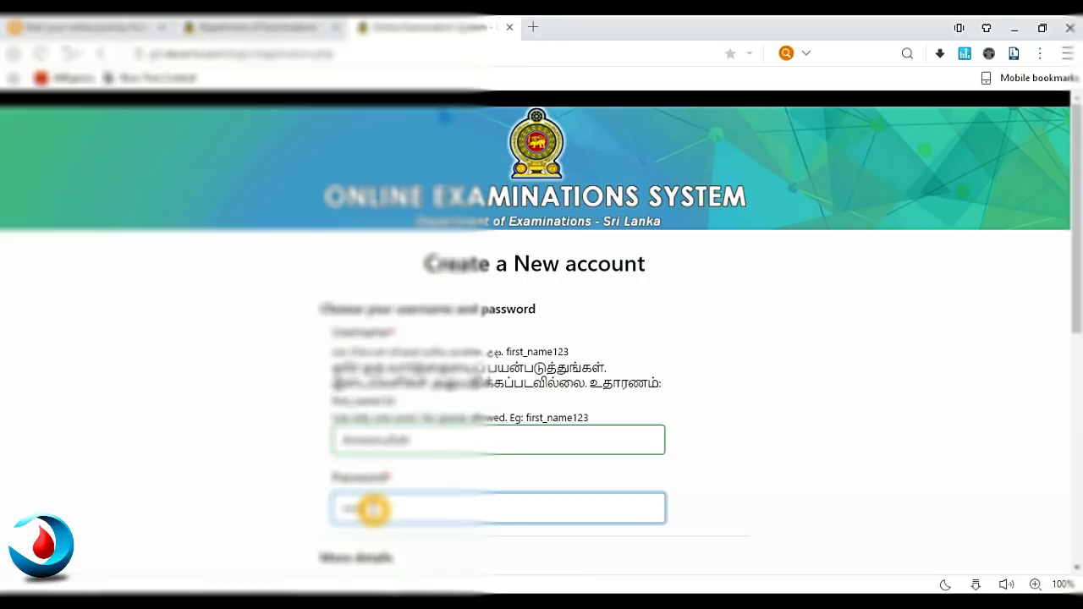
left_click_drag(580, 515, 295, 535)
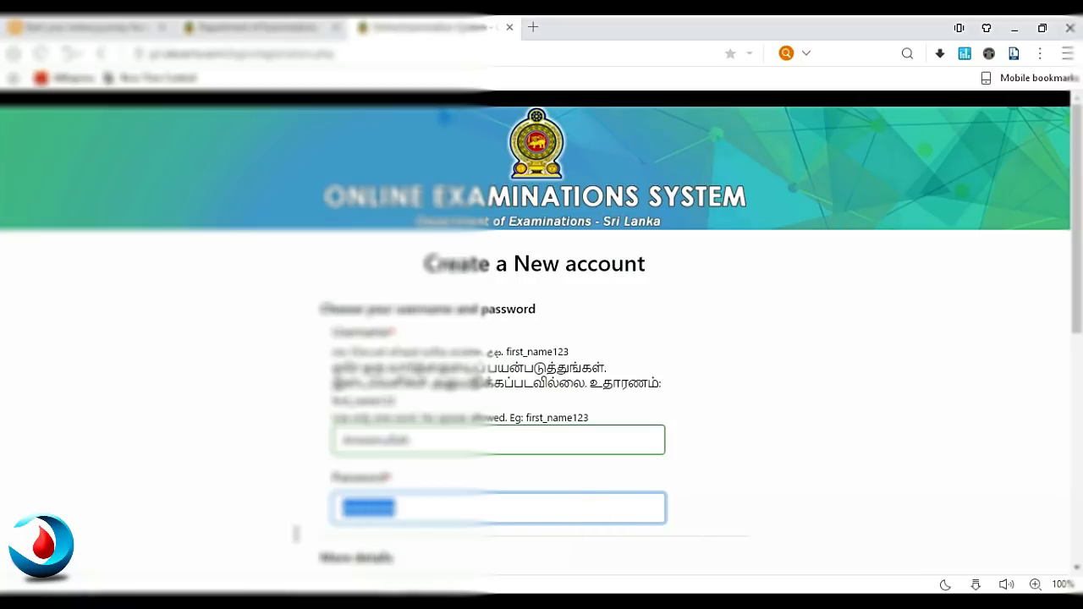
key("BackSpace")
type("c")
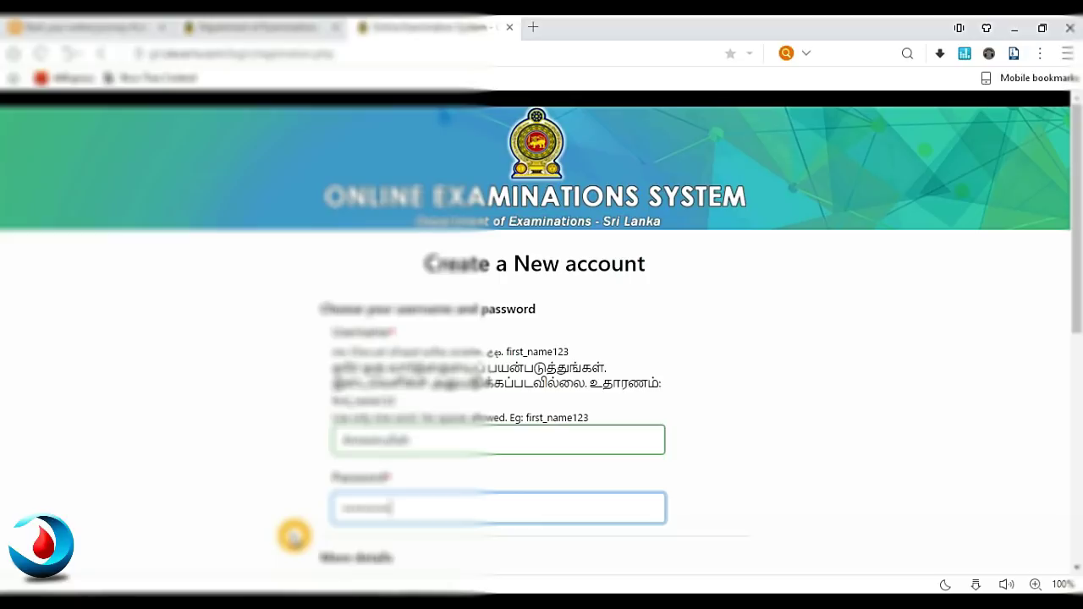
left_click_drag(1077, 264, 1072, 445)
- Fill in the applicant's first name, last name, national ID number and school address
left_click(626, 229)
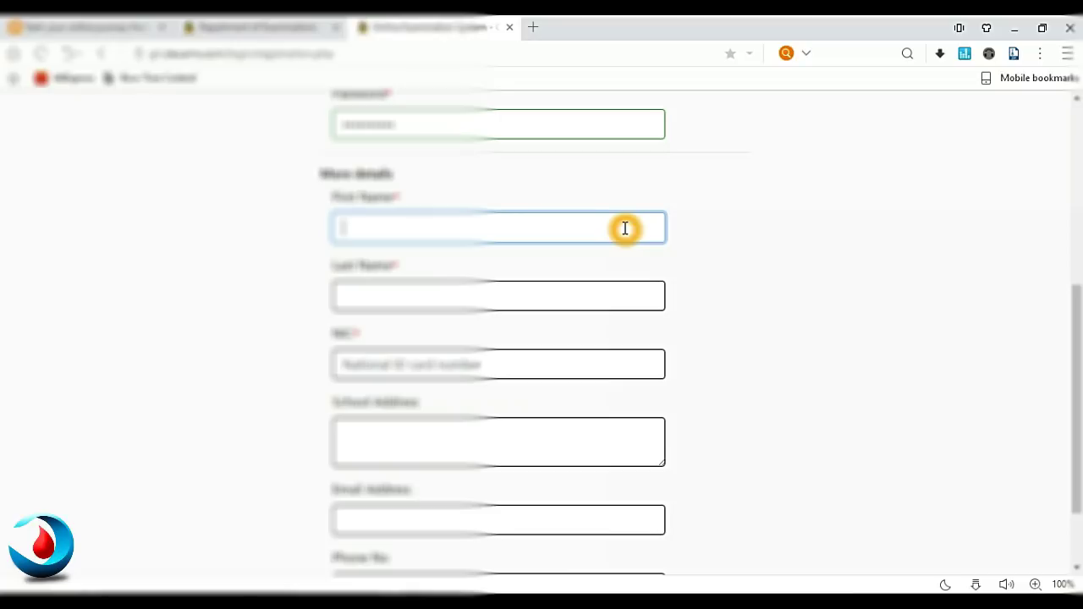
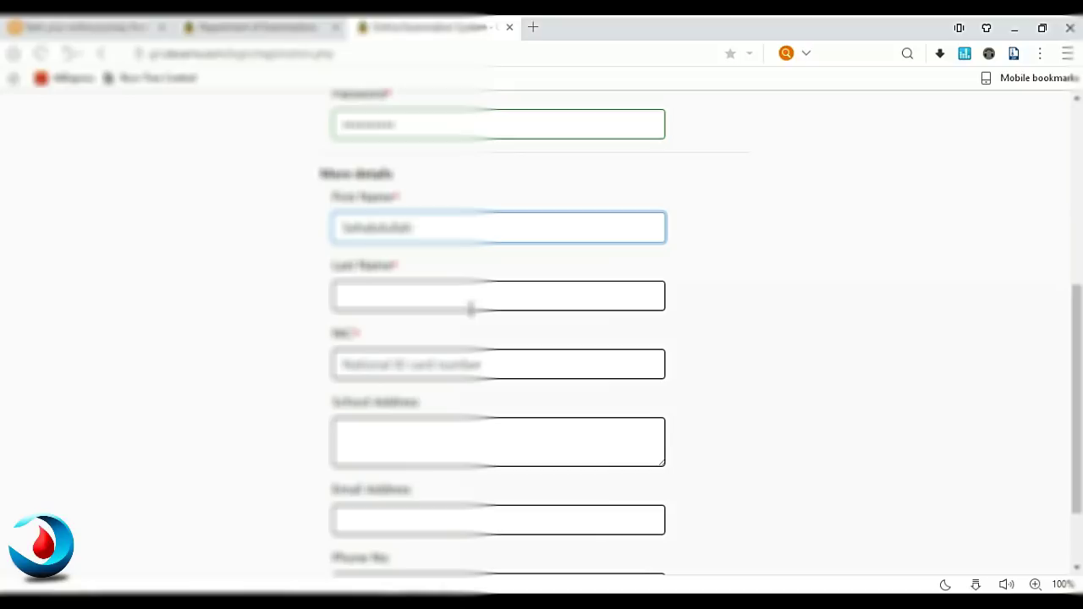
left_click(465, 296)
left_click(407, 362)
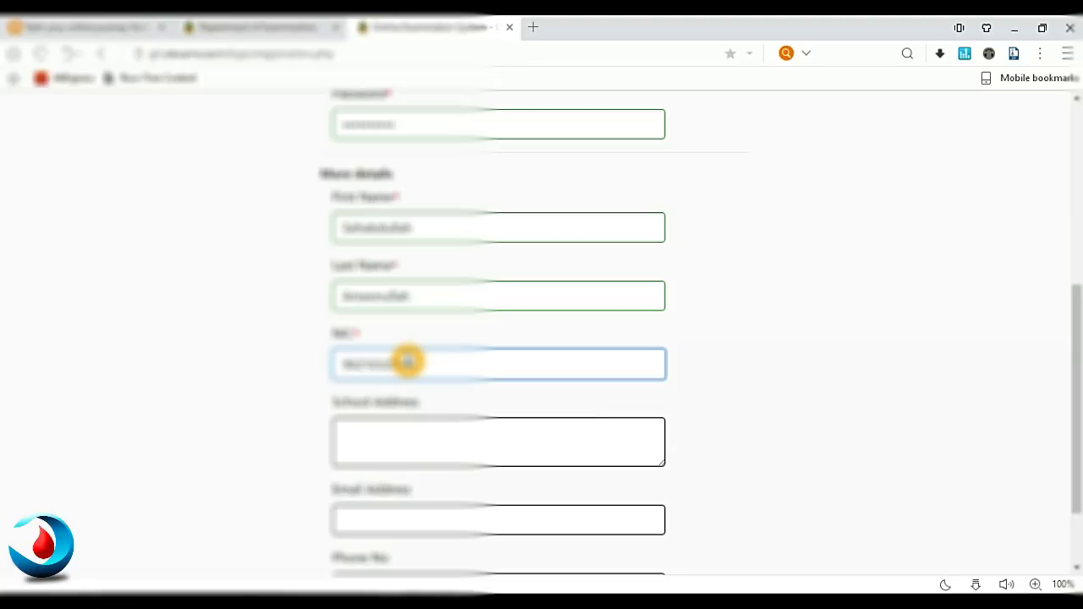
left_click(454, 449)
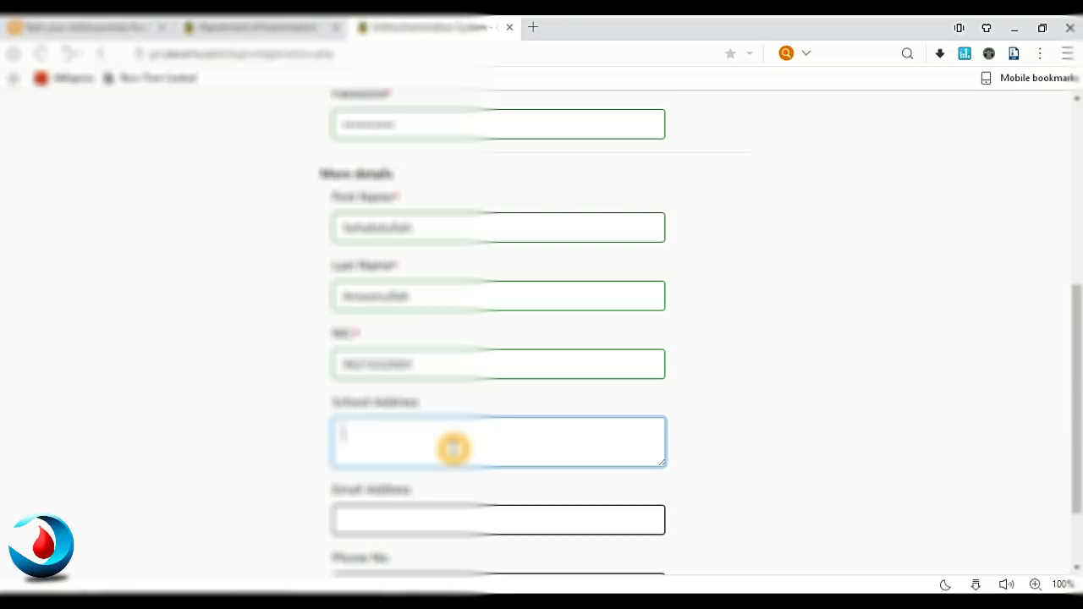
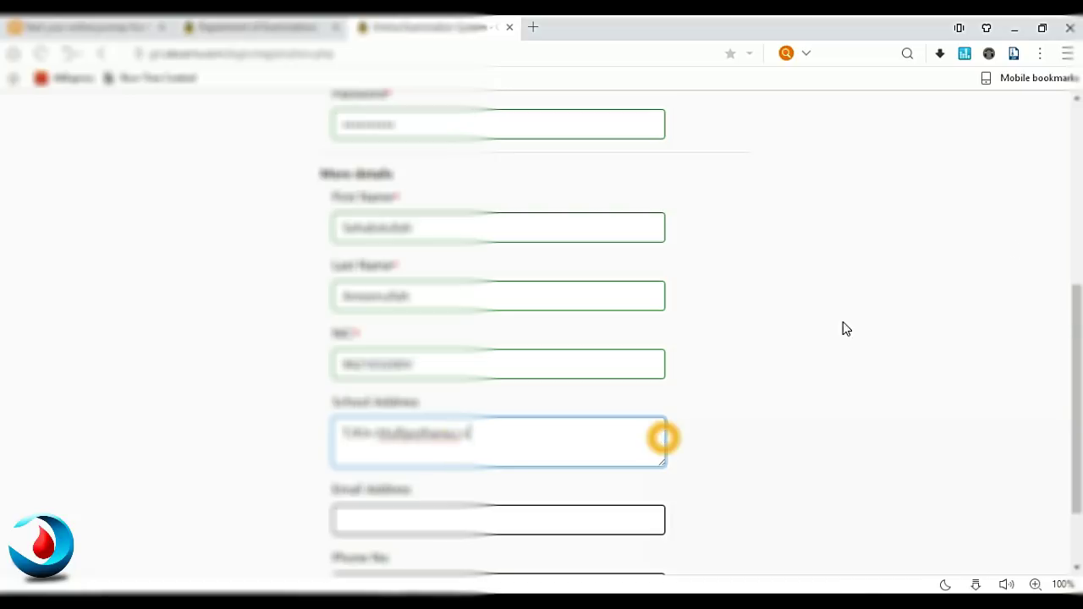
left_click_drag(1067, 316, 1072, 350)
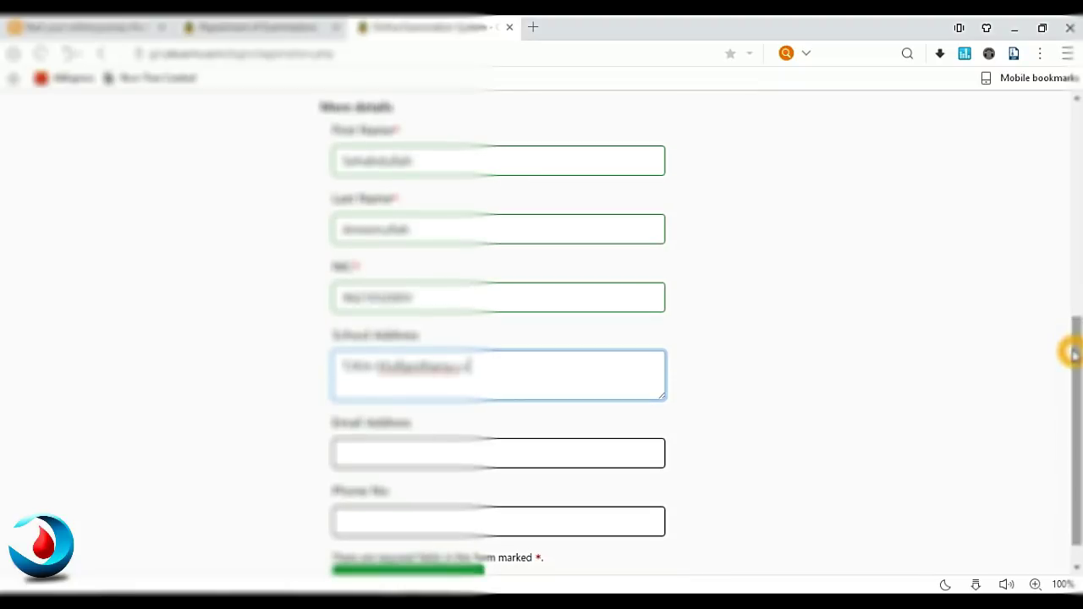
- Enter the applicant's e-mail address and phone number, then submit the registration form
left_click(395, 457)
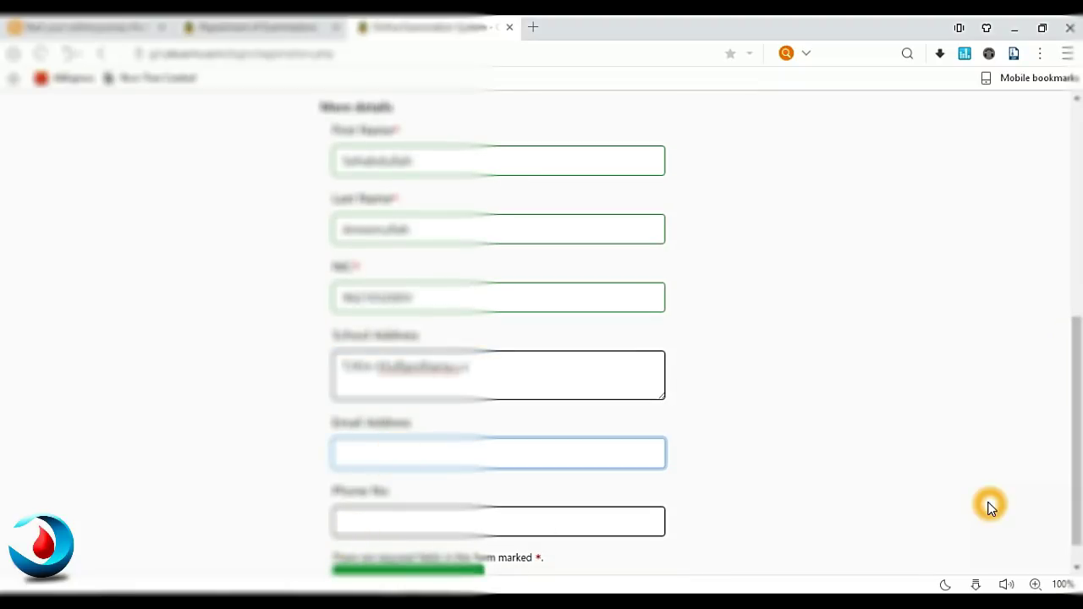
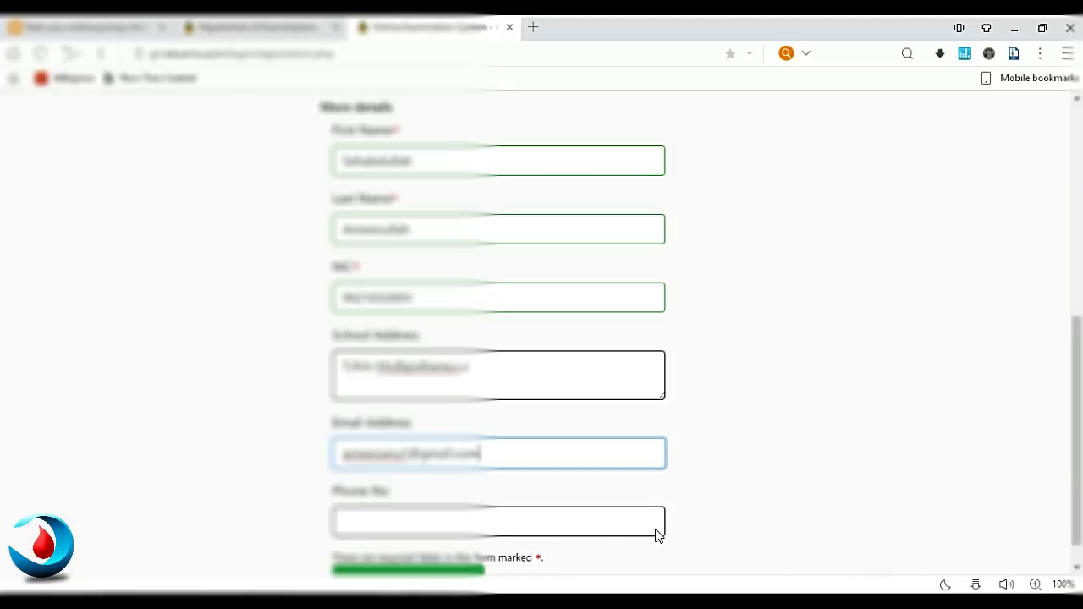
left_click(598, 522)
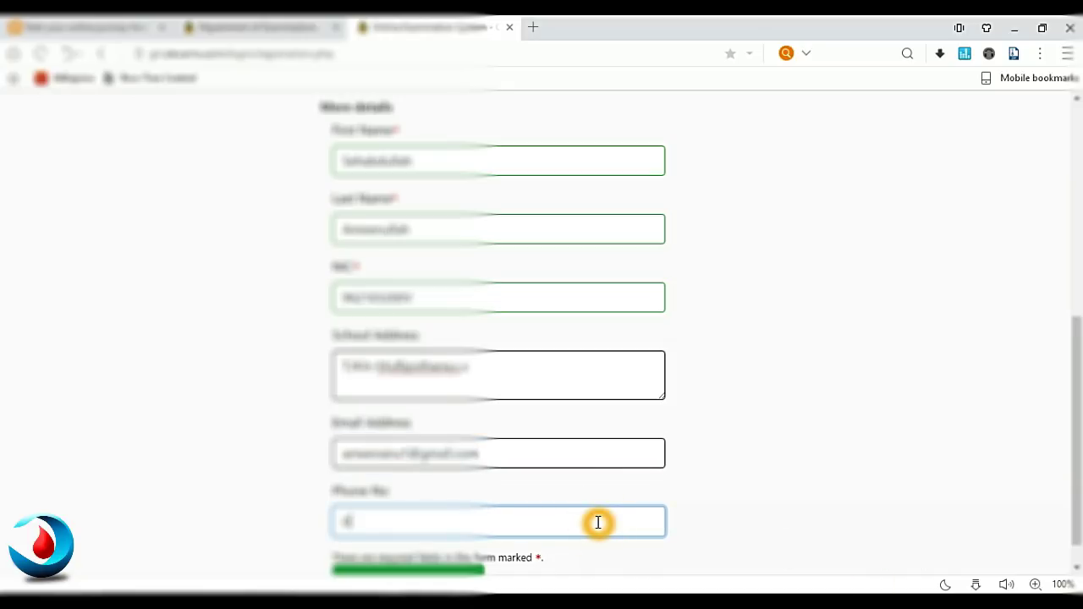
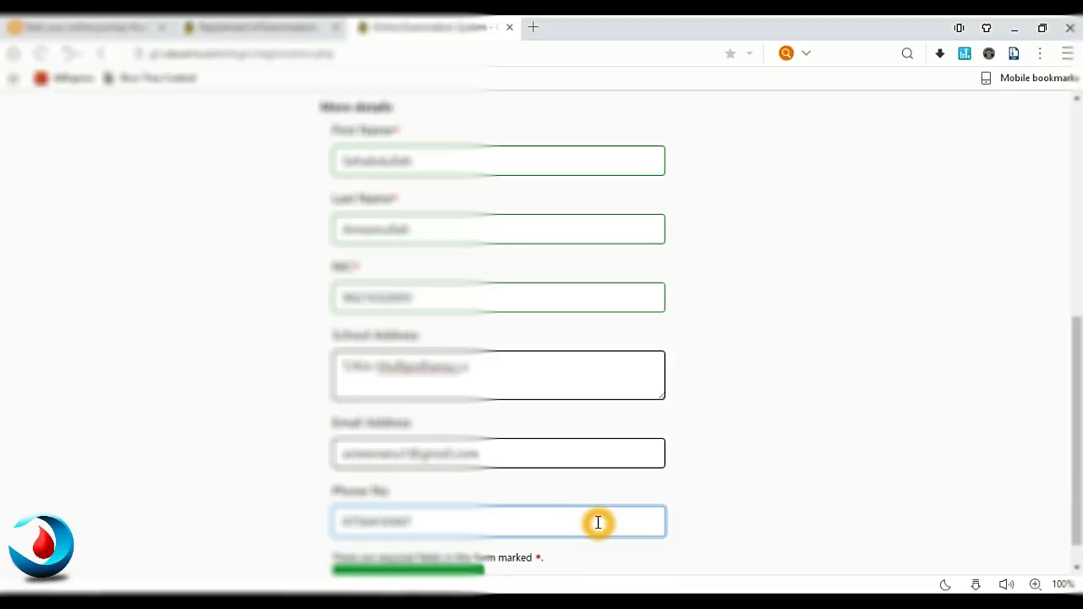
left_click_drag(1077, 334, 1080, 444)
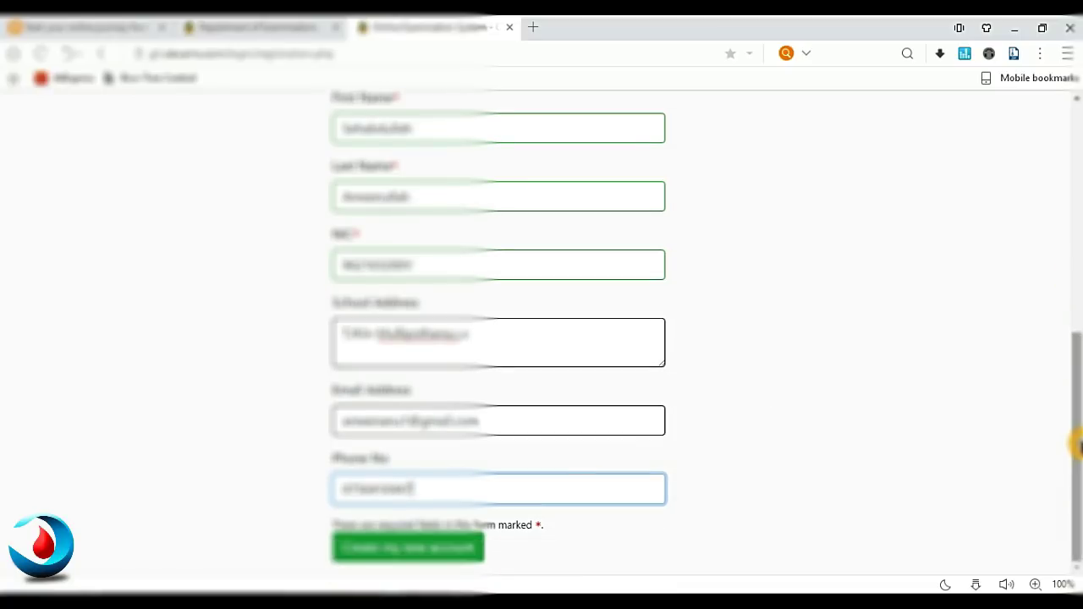
left_click(430, 548)
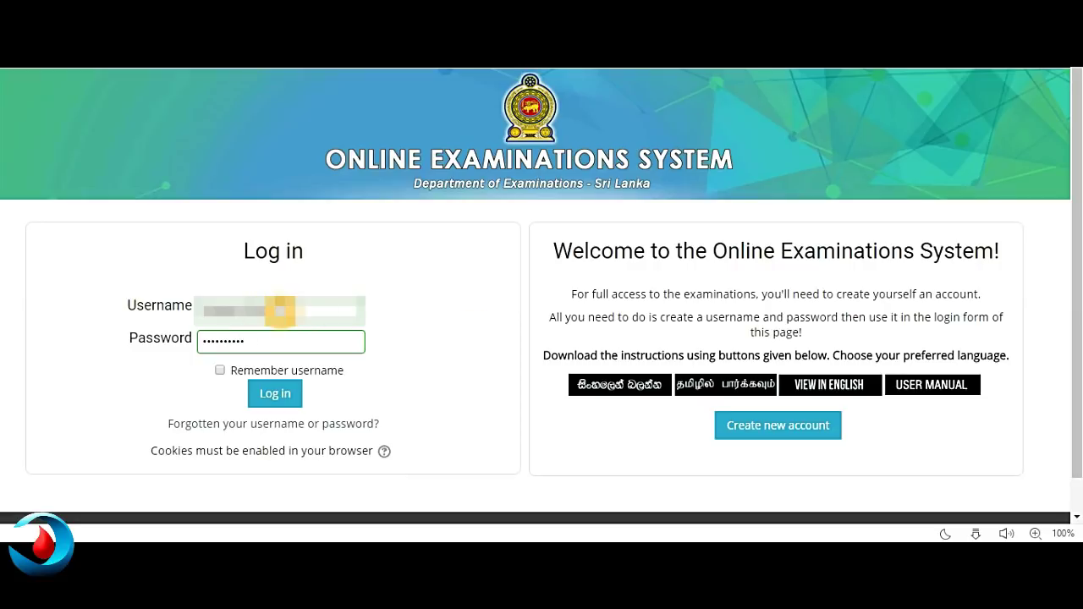
- Log in with the new account and open the GIT ONLINE EXAMINATION - 2018 course card
left_click(286, 403)
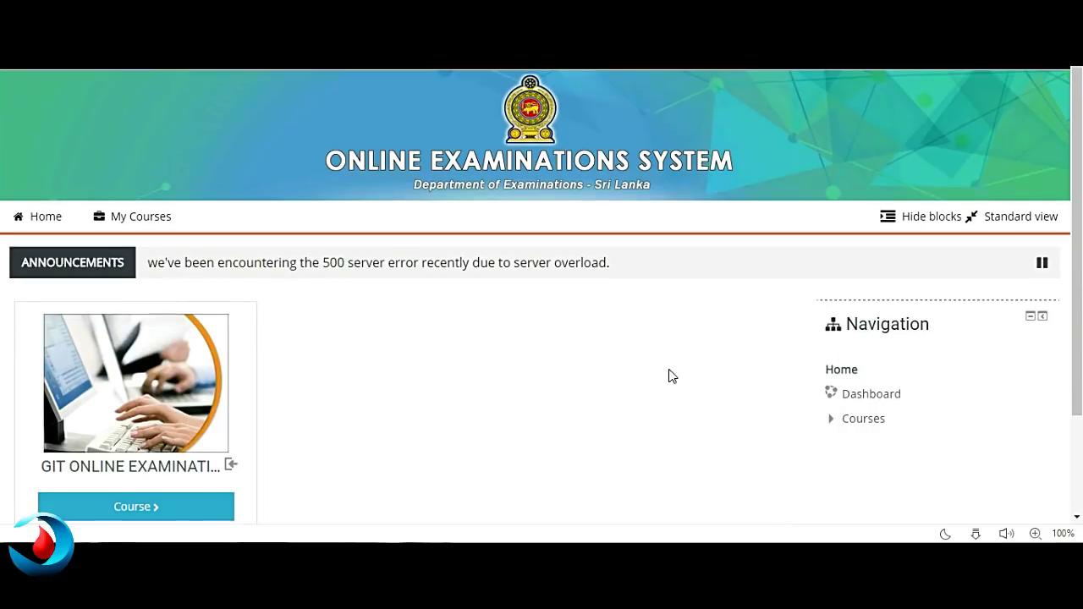
left_click_drag(1081, 173, 1075, 263)
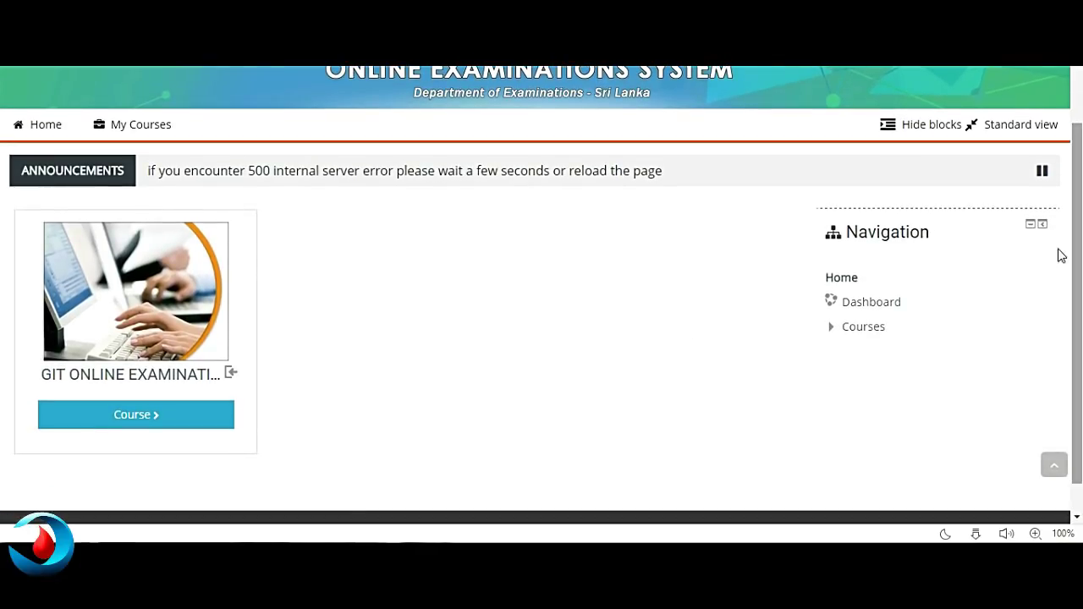
left_click(204, 390)
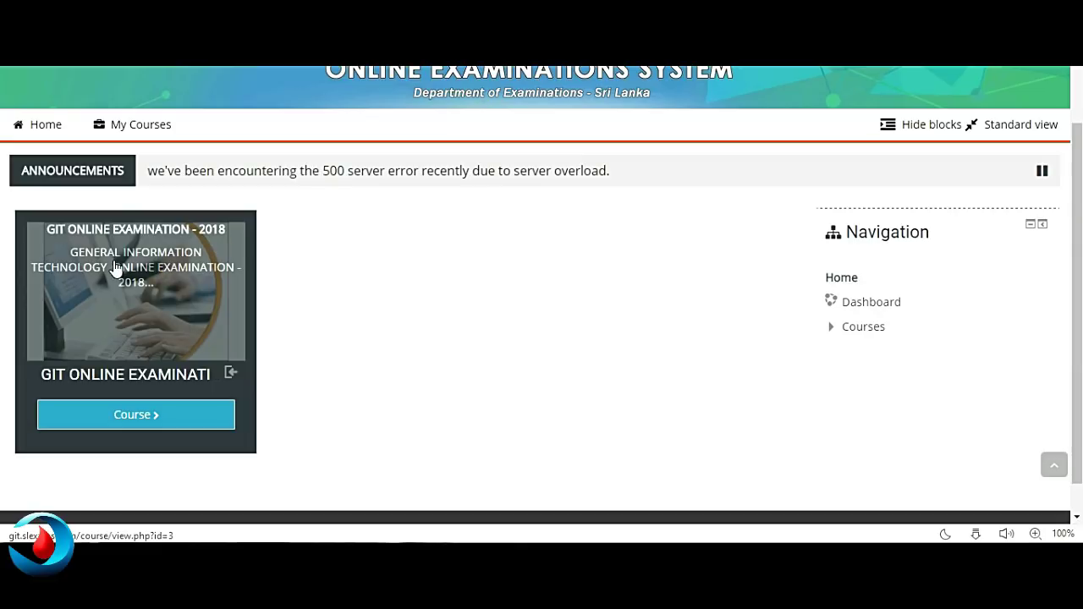
left_click(161, 412)
left_click(158, 415)
left_click(158, 413)
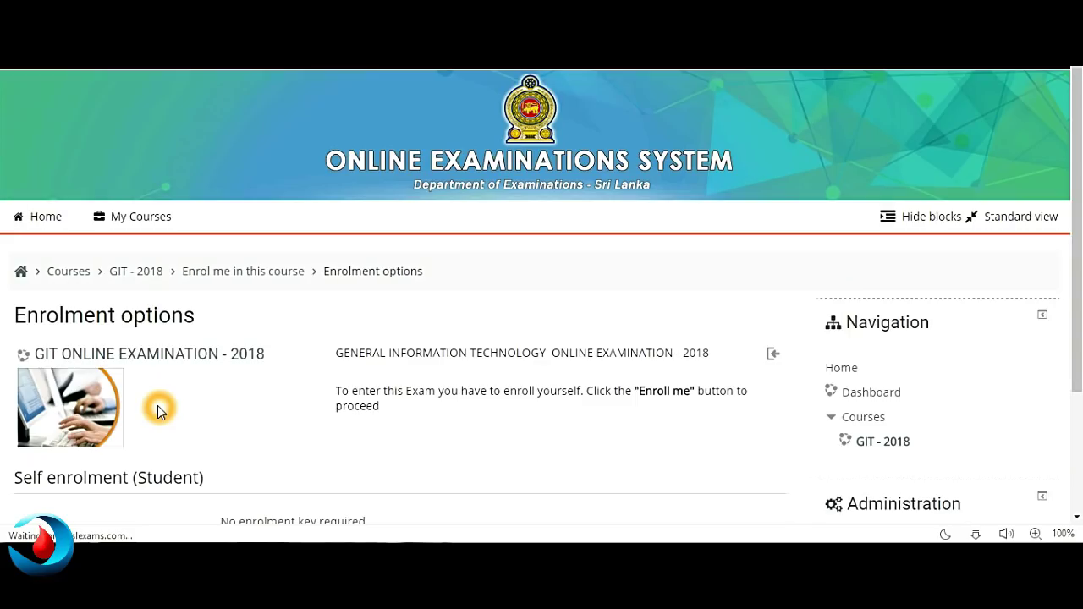
- Use 'Enrol me' on the Enrolment options page to join GIT ONLINE EXAMINATION - 2018 without a key
left_click(886, 319)
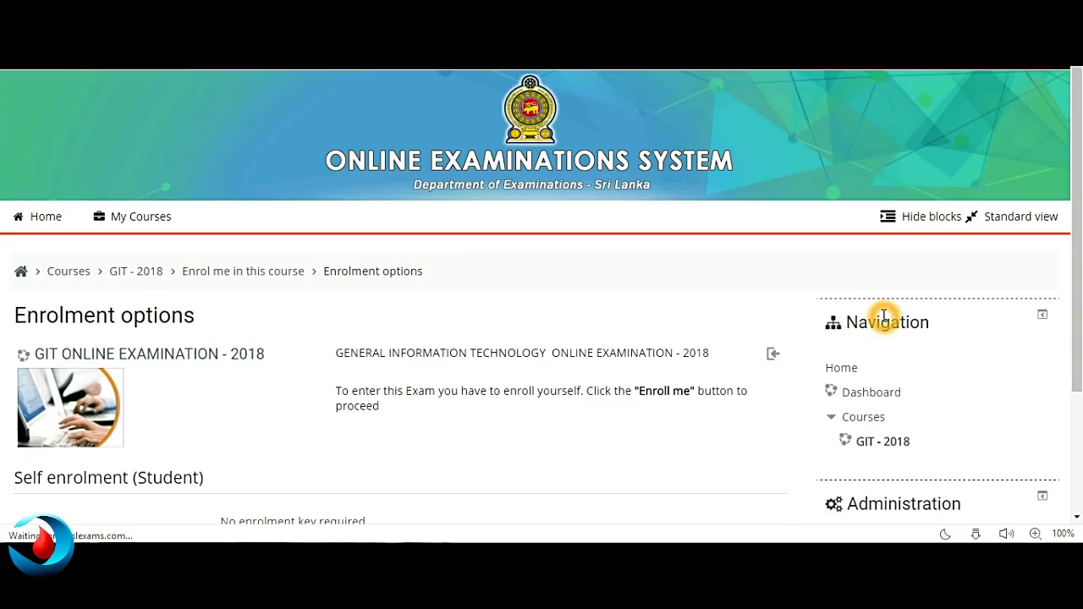
left_click(345, 389)
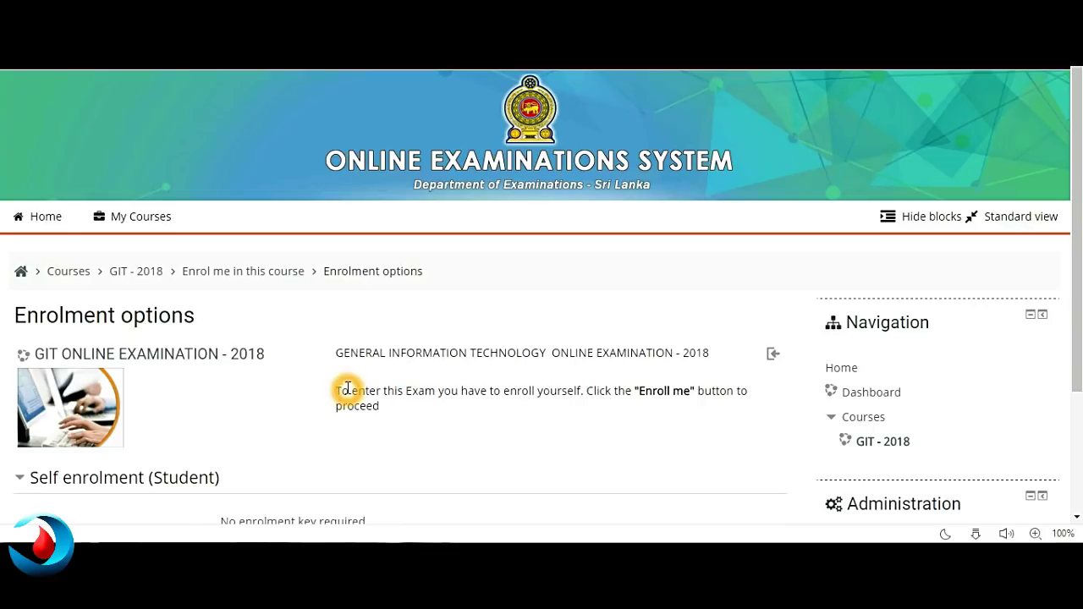
left_click(499, 407)
left_click(633, 413)
left_click(943, 430)
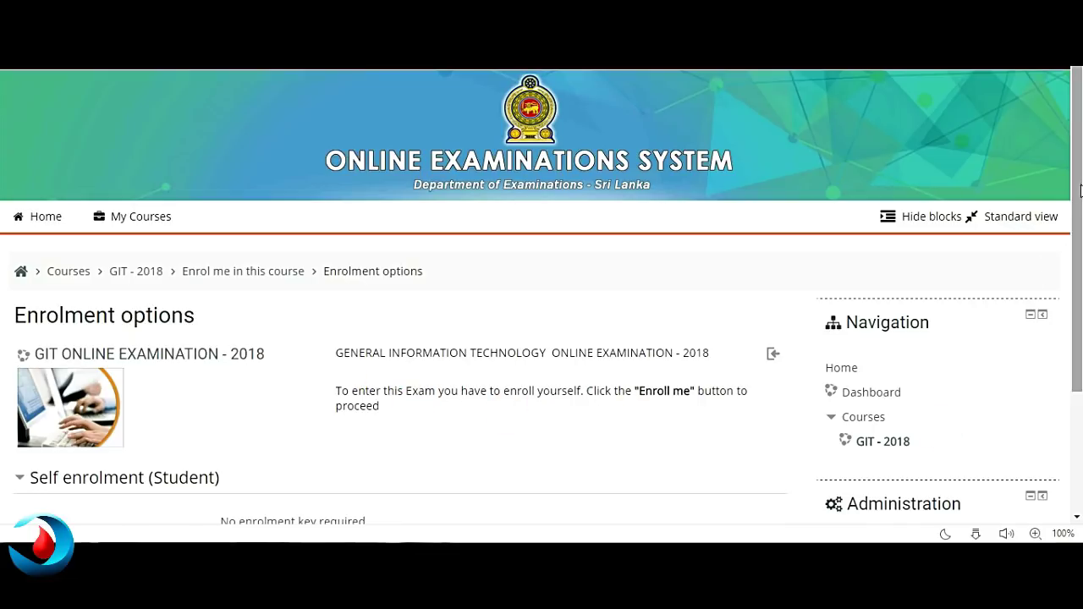
scroll(1080, 220, "down", 3)
left_click(1076, 311)
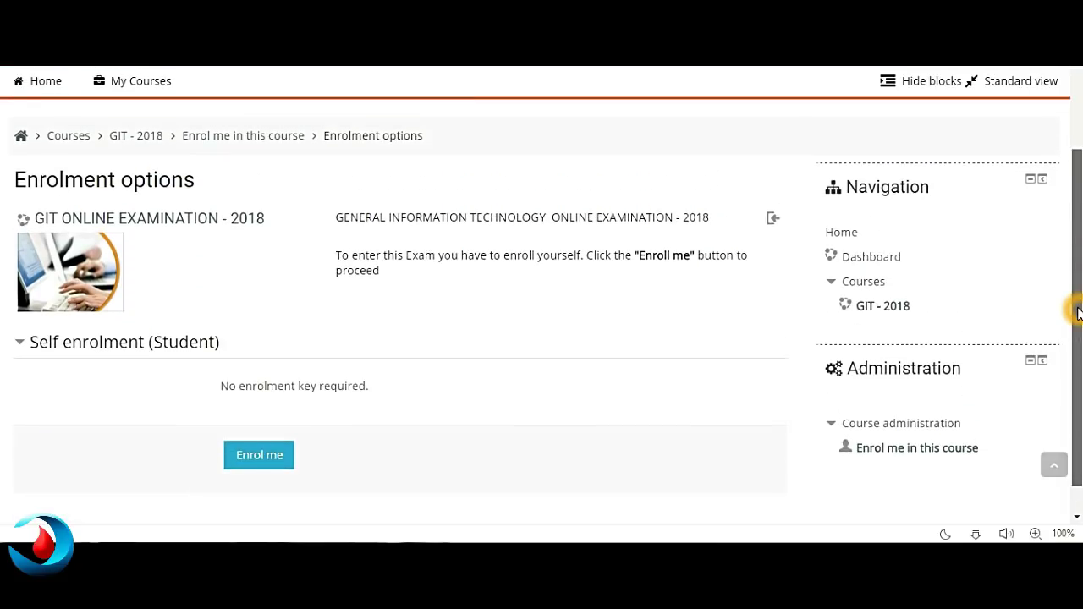
left_click(460, 446)
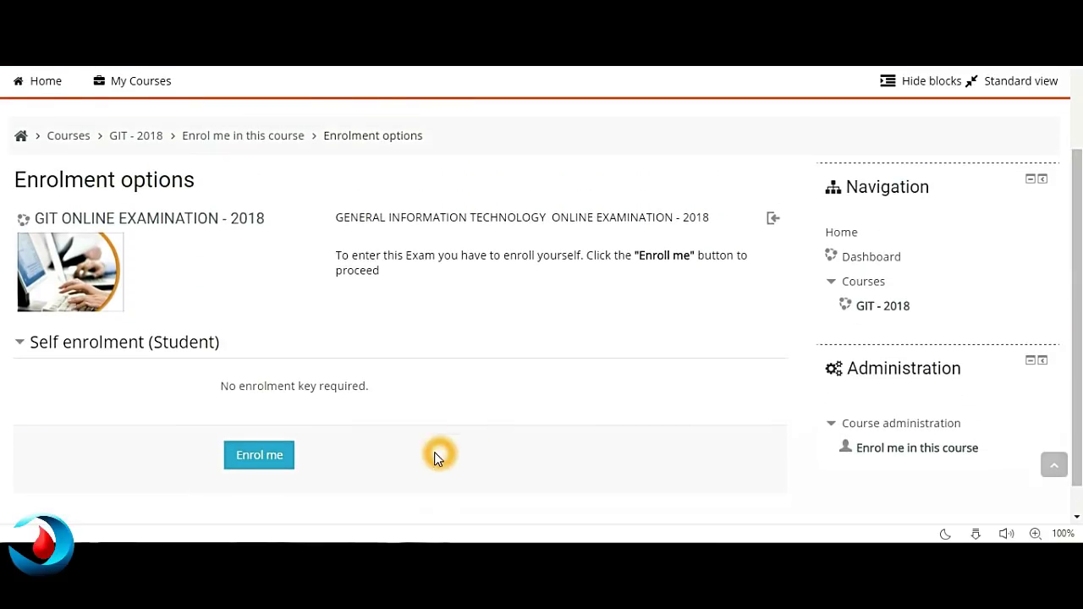
left_click(258, 459)
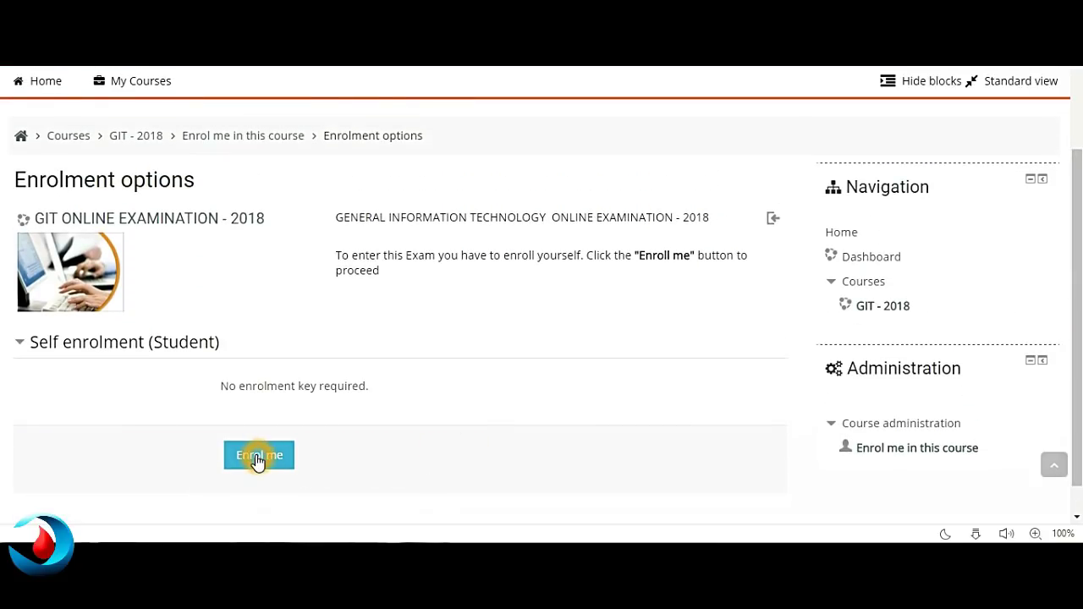
left_click(258, 460)
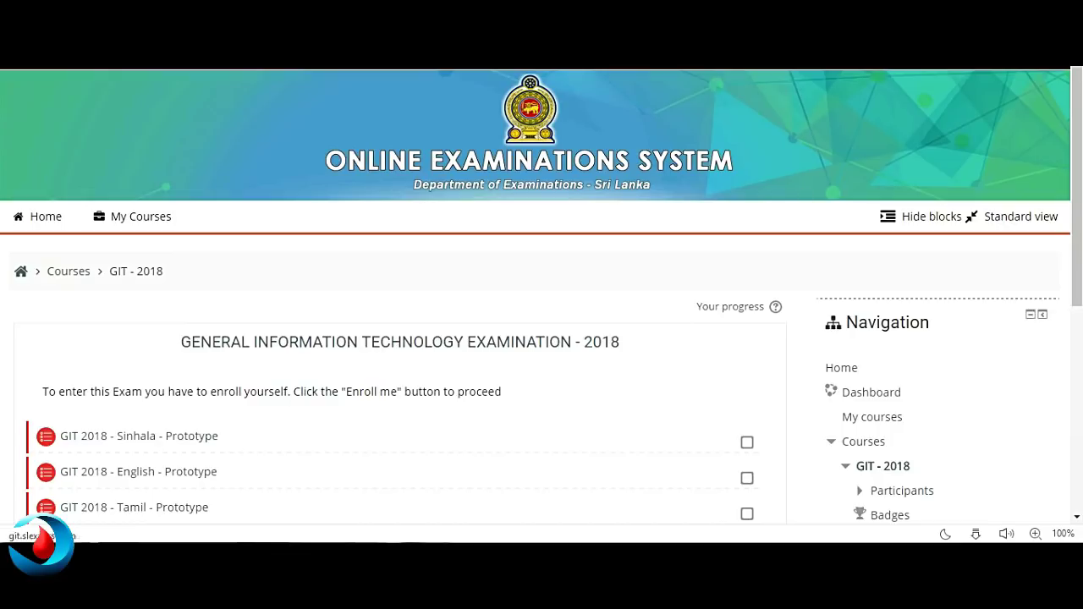
- Find and open the 'GIT 2018 - Tamil - Prototype' quiz in the course's exam list
scroll(1075, 127, "down", 1)
left_click_drag(1077, 151, 1076, 205)
left_click(234, 415)
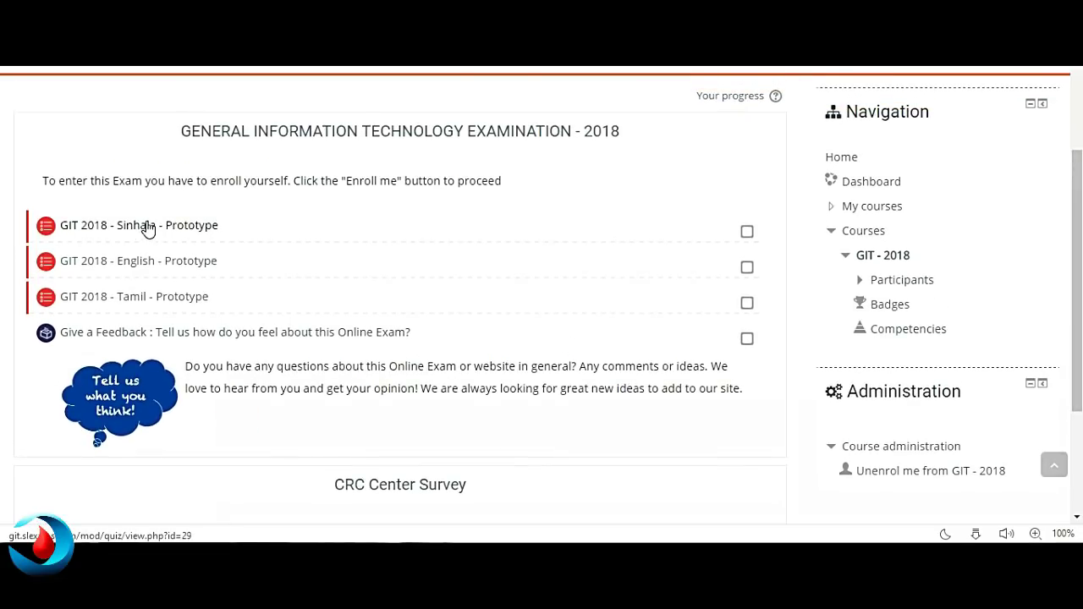
left_click(216, 240)
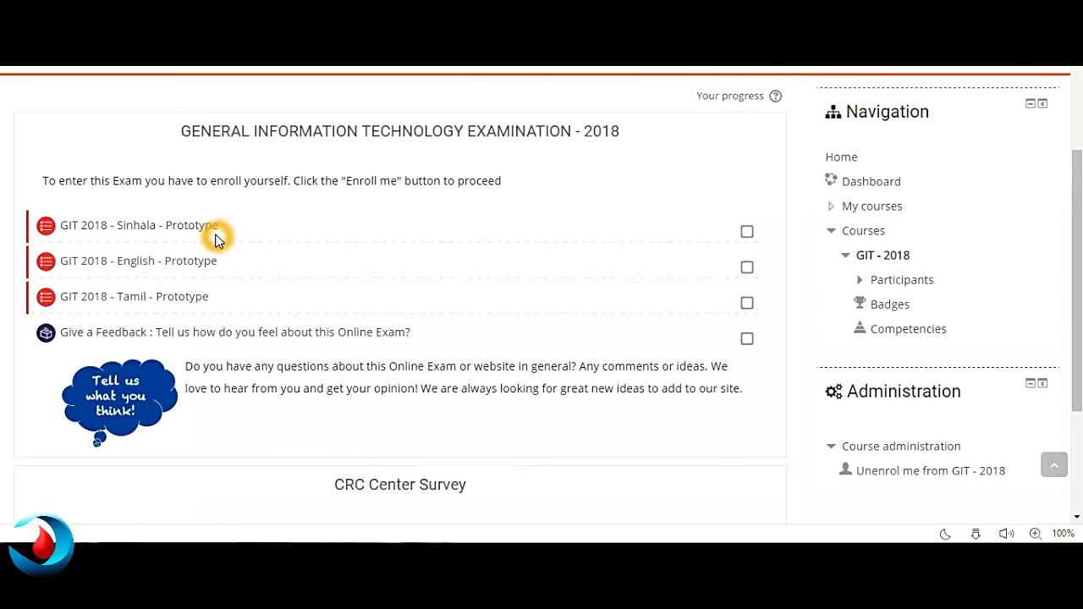
left_click(142, 264)
left_click(328, 367)
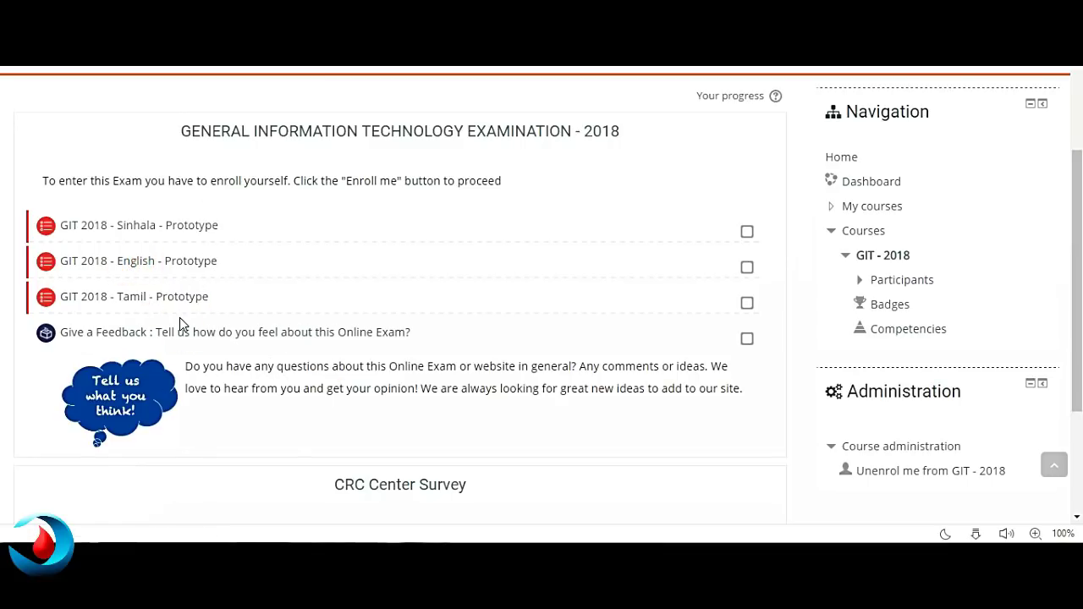
left_click(315, 334)
left_click(138, 304)
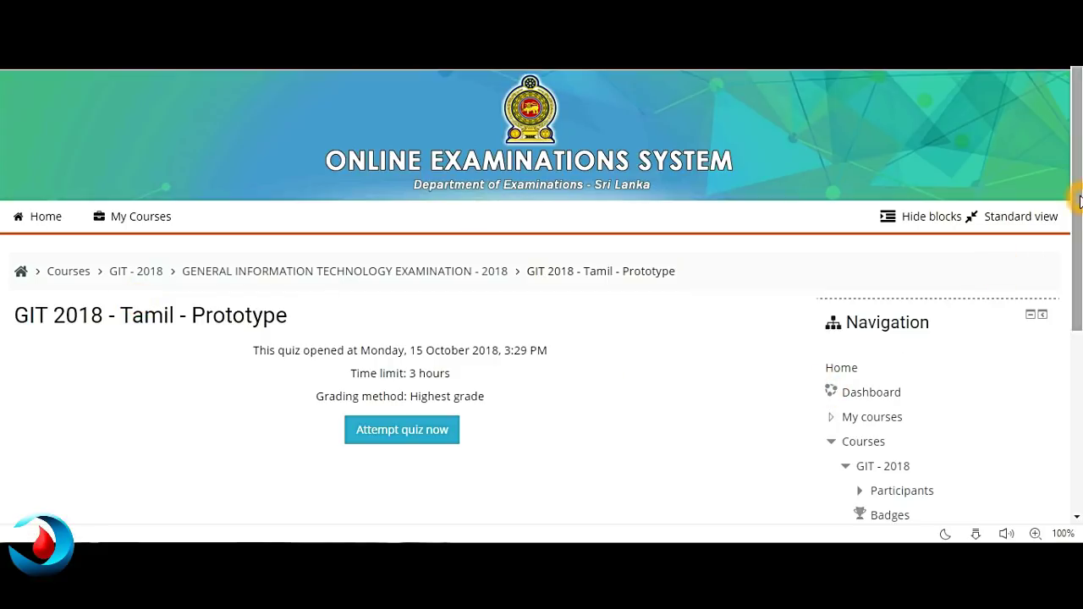
- Choose 'Attempt quiz now' and confirm 'Start attempt' in the 3-hour Timed quiz dialog
scroll(1080, 199, "down", 1)
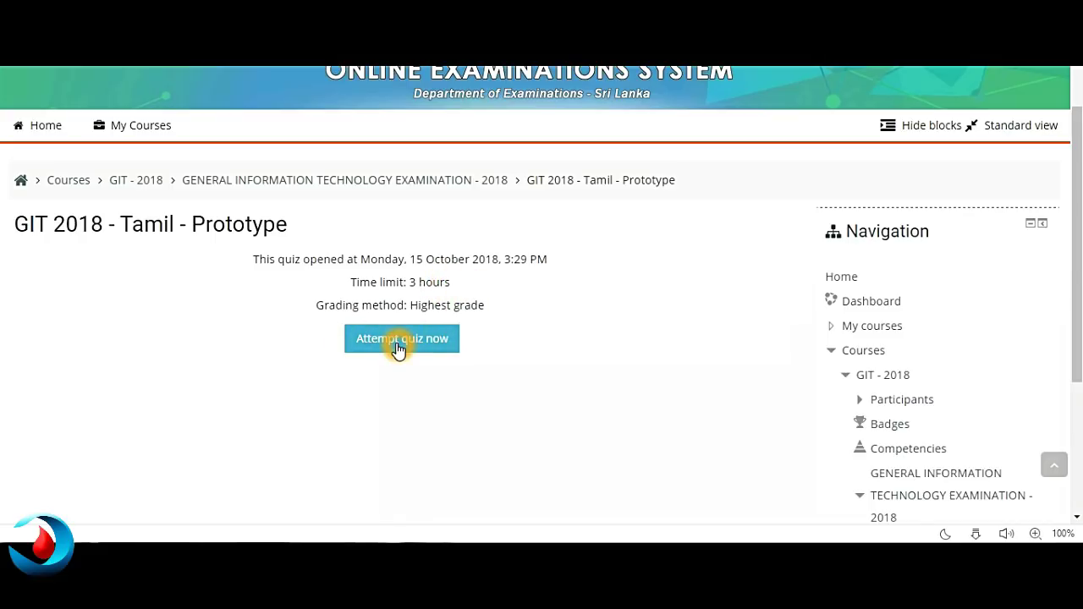
left_click(400, 347)
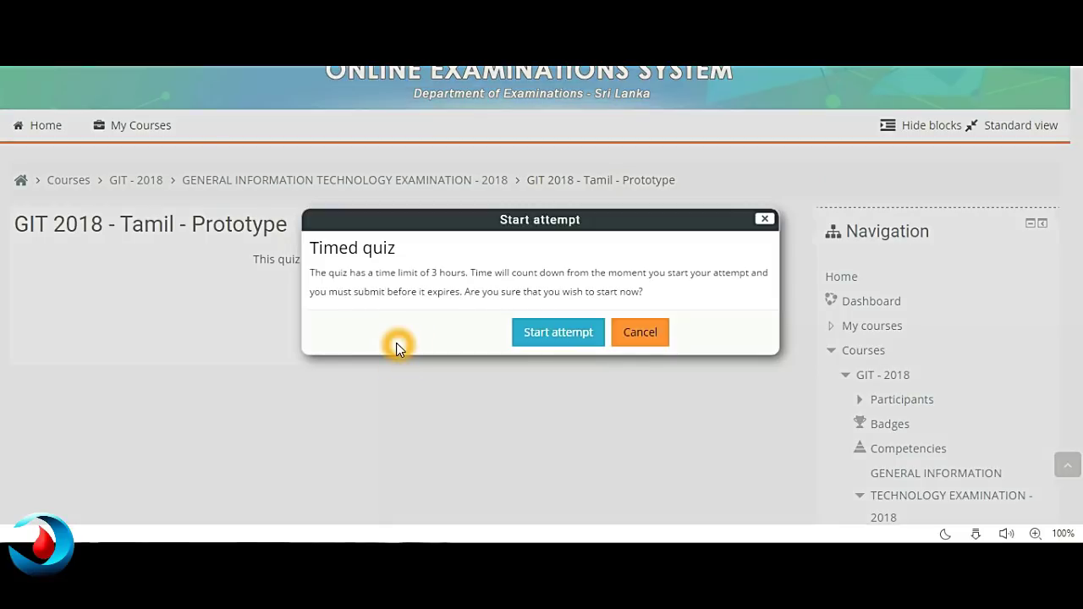
left_click(541, 288)
left_click(601, 277)
left_click(518, 317)
left_click(567, 336)
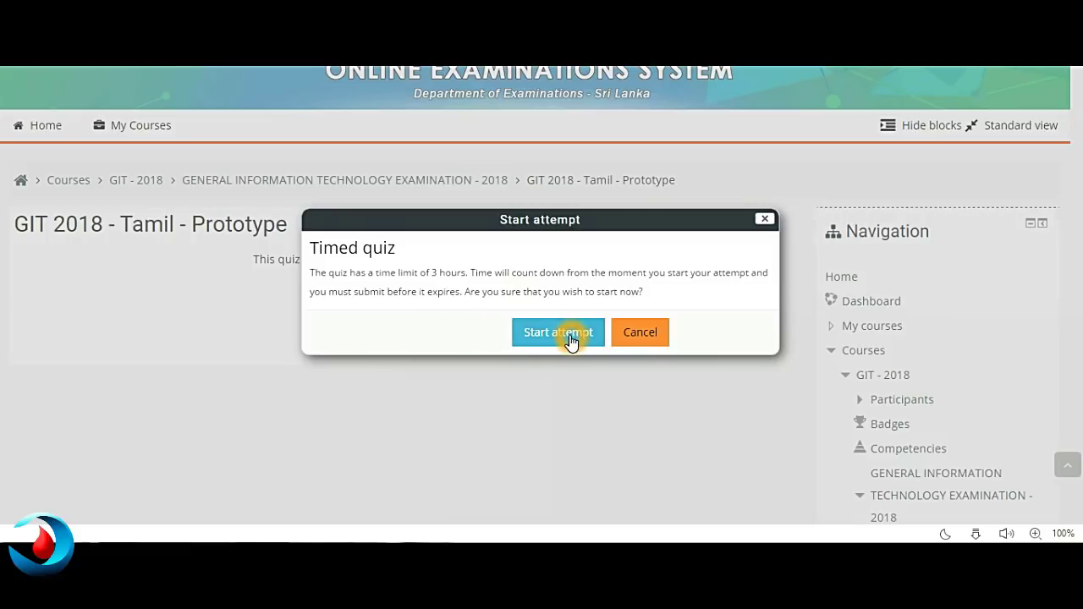
left_click(569, 335)
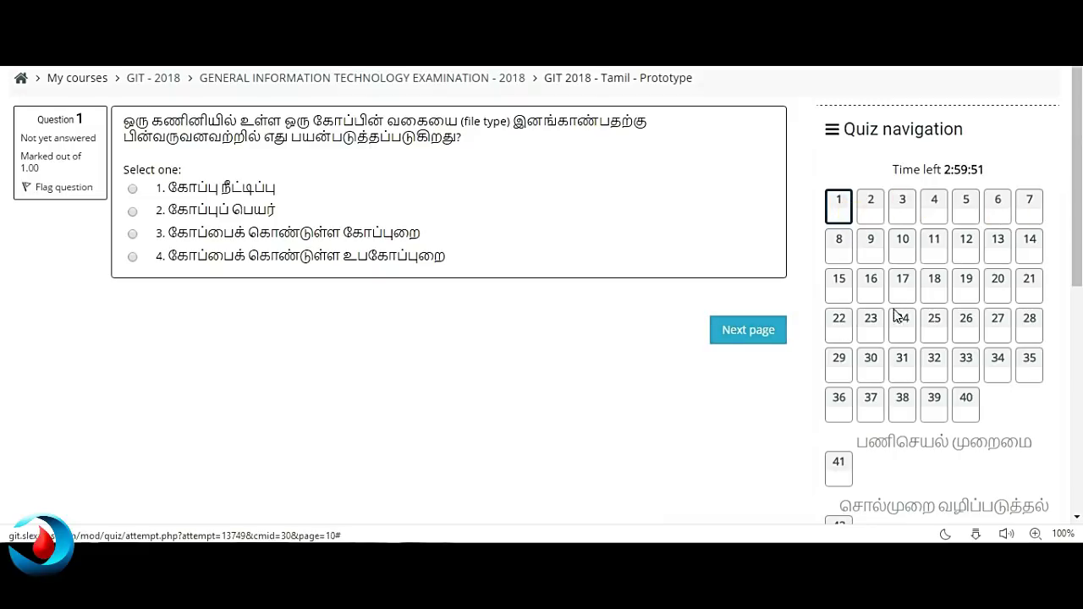
- Select question 40 in the Quiz navigation panel while question 1 stays unanswered
left_click(967, 415)
left_click(967, 415)
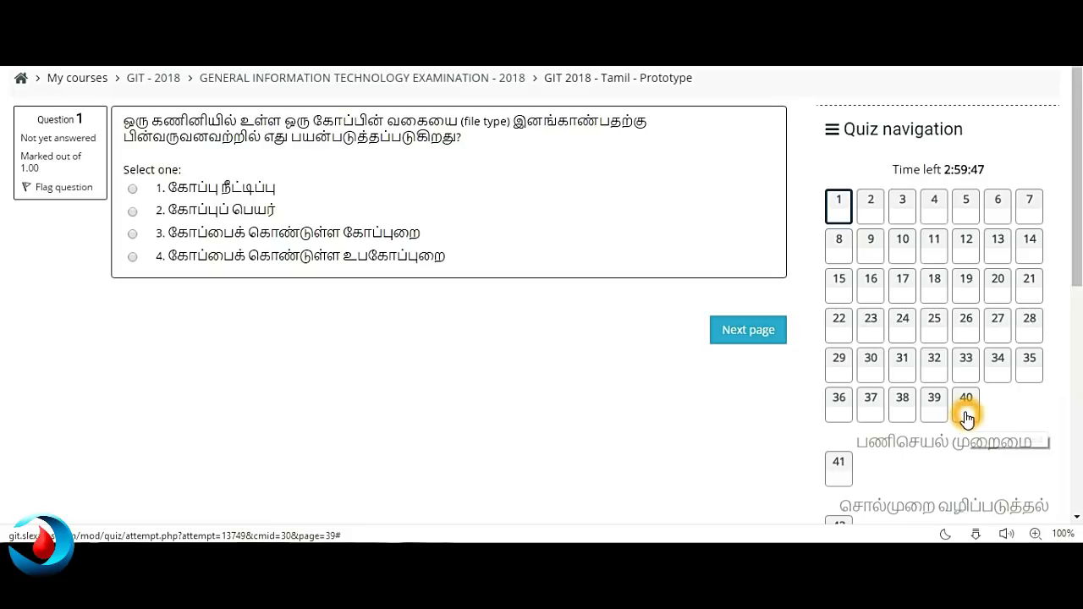